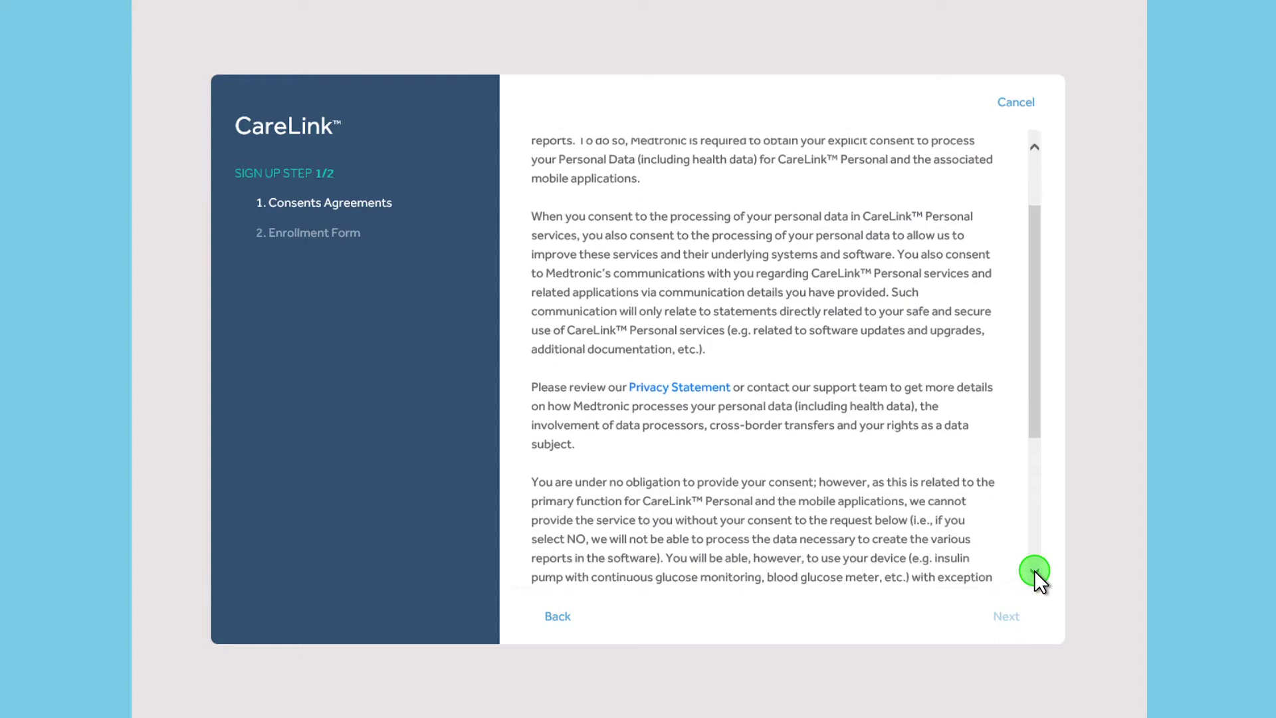
pyautogui.click(1007, 615)
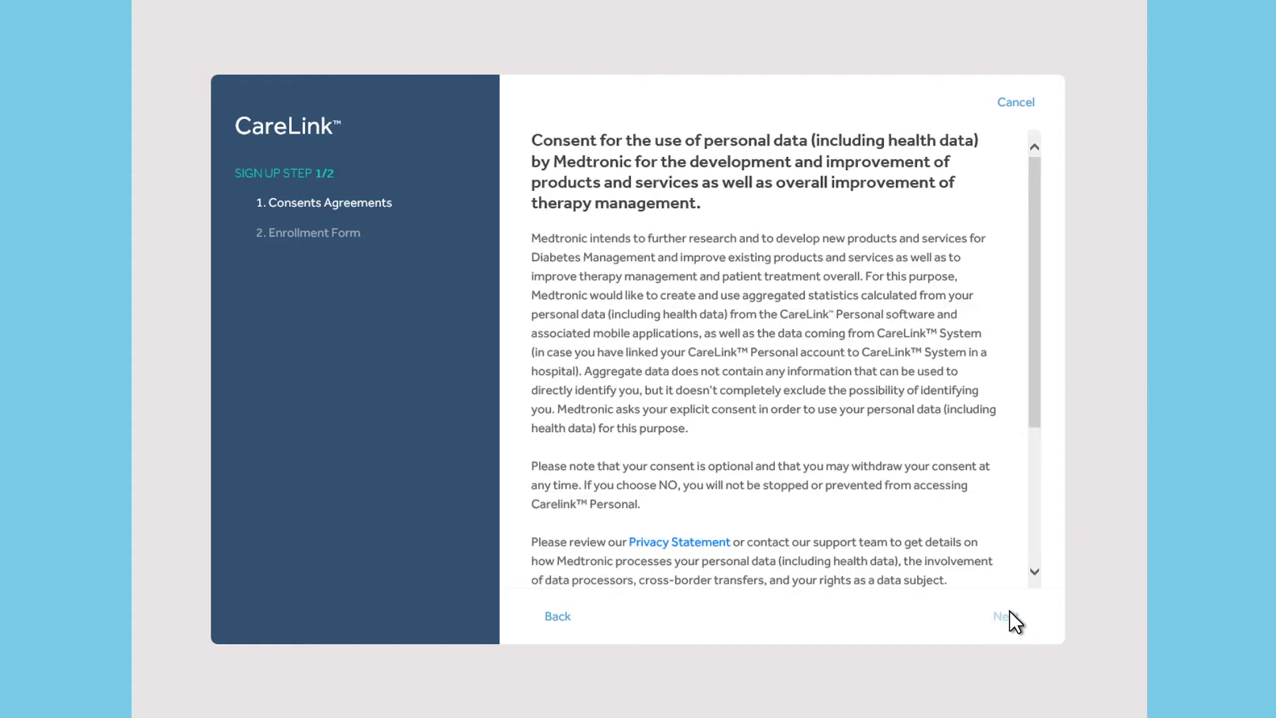
# Answer YES to each consent, including publications, direct marketing, SMS and Care Partner SMS alerts
pyautogui.click(1034, 571)
pyautogui.click(1034, 571)
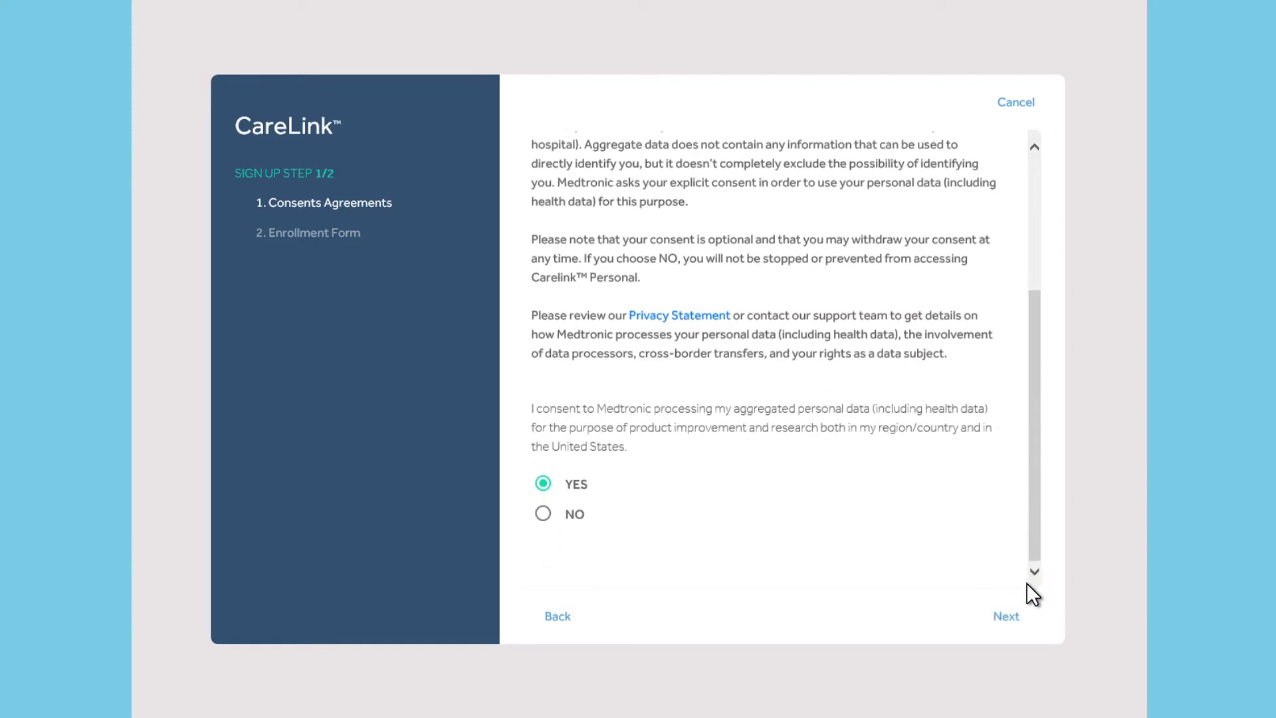
pyautogui.click(1006, 615)
pyautogui.click(1035, 570)
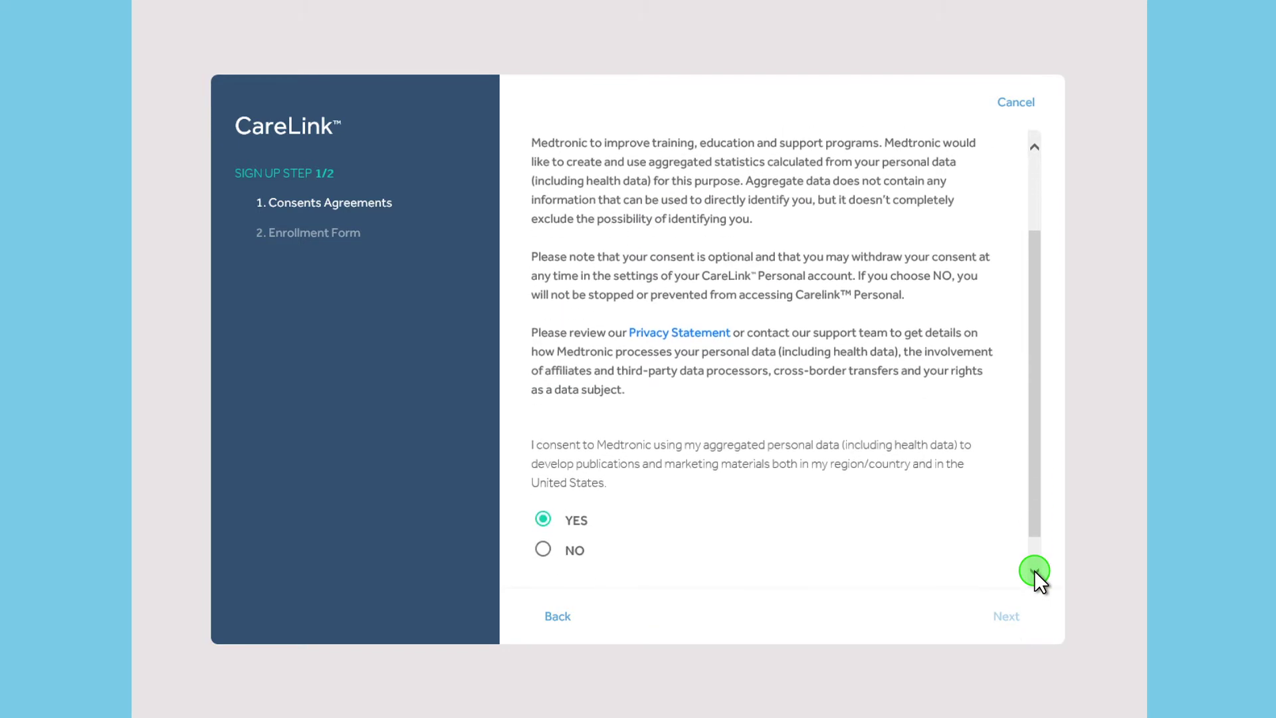
pyautogui.click(1007, 615)
pyautogui.click(1035, 571)
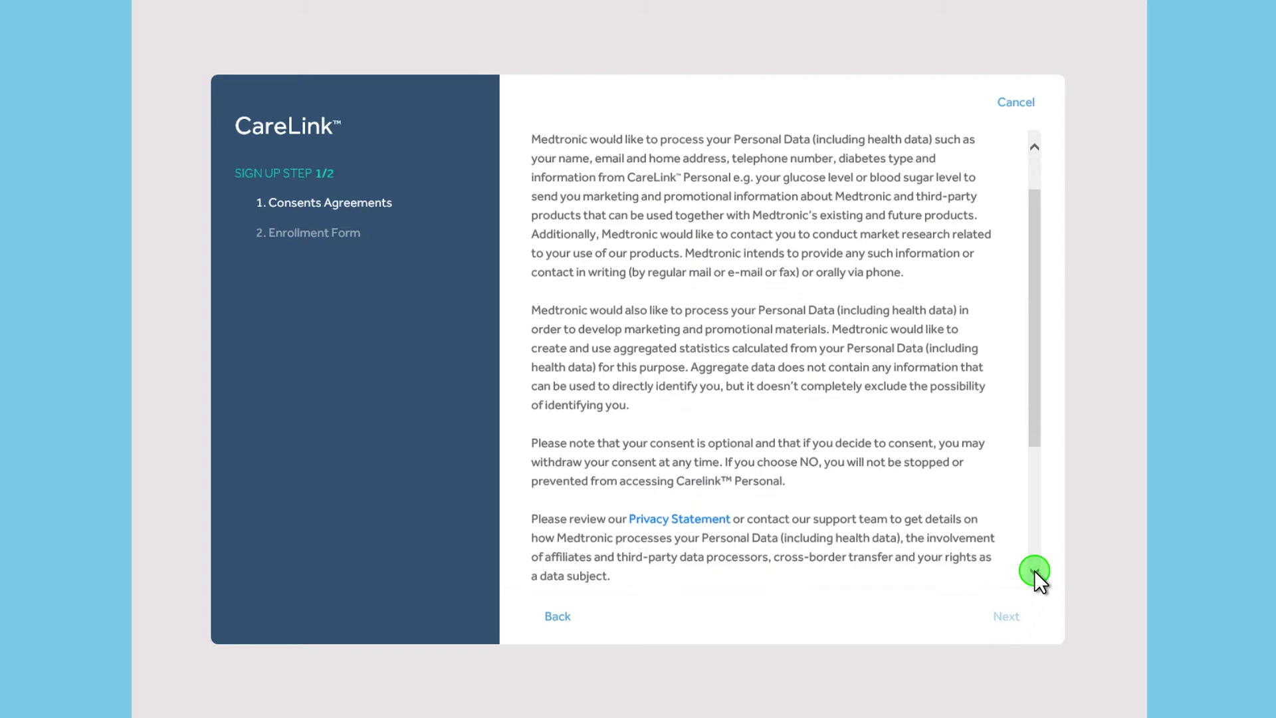
pyautogui.click(1006, 614)
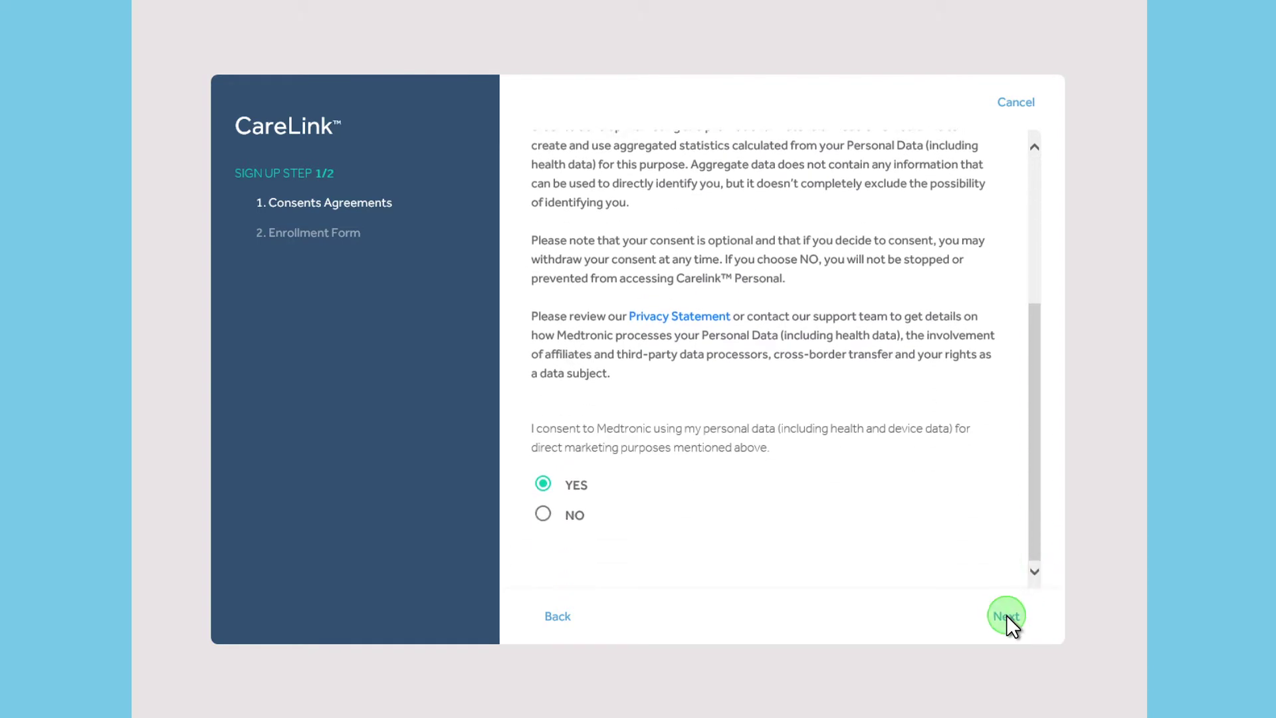
pyautogui.click(1034, 571)
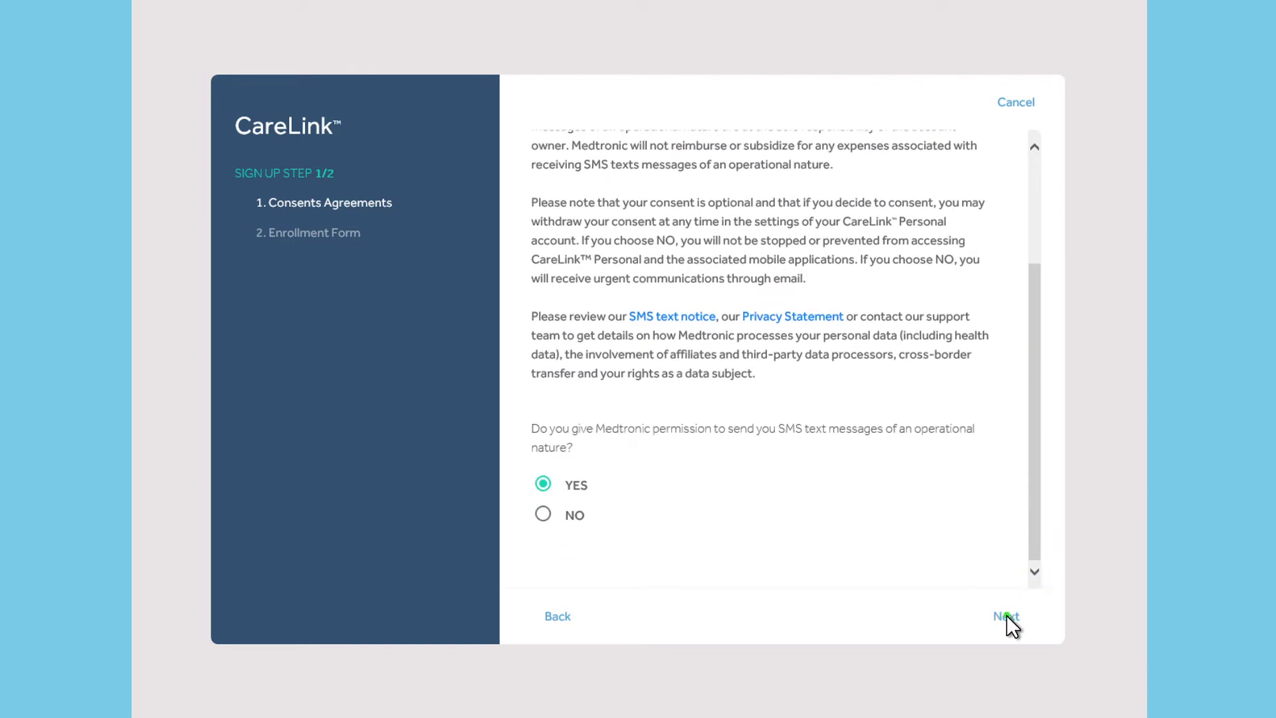
pyautogui.click(1006, 615)
pyautogui.click(1035, 570)
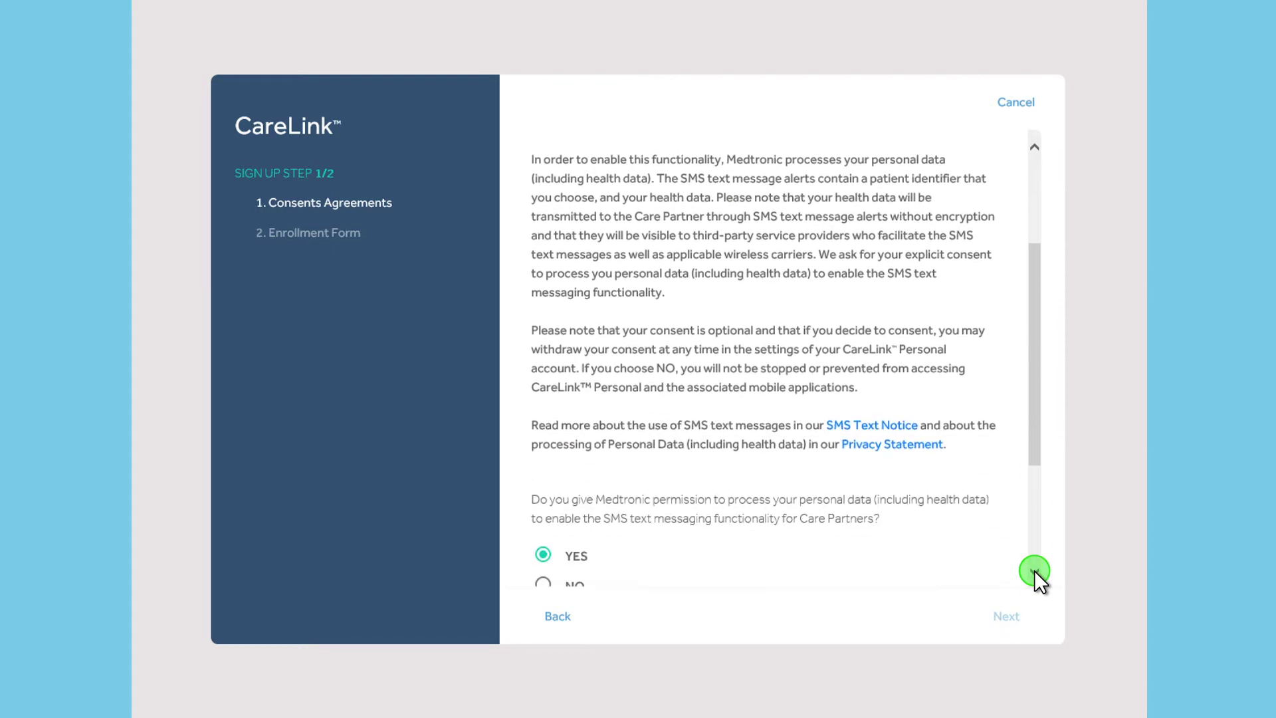
pyautogui.click(1007, 615)
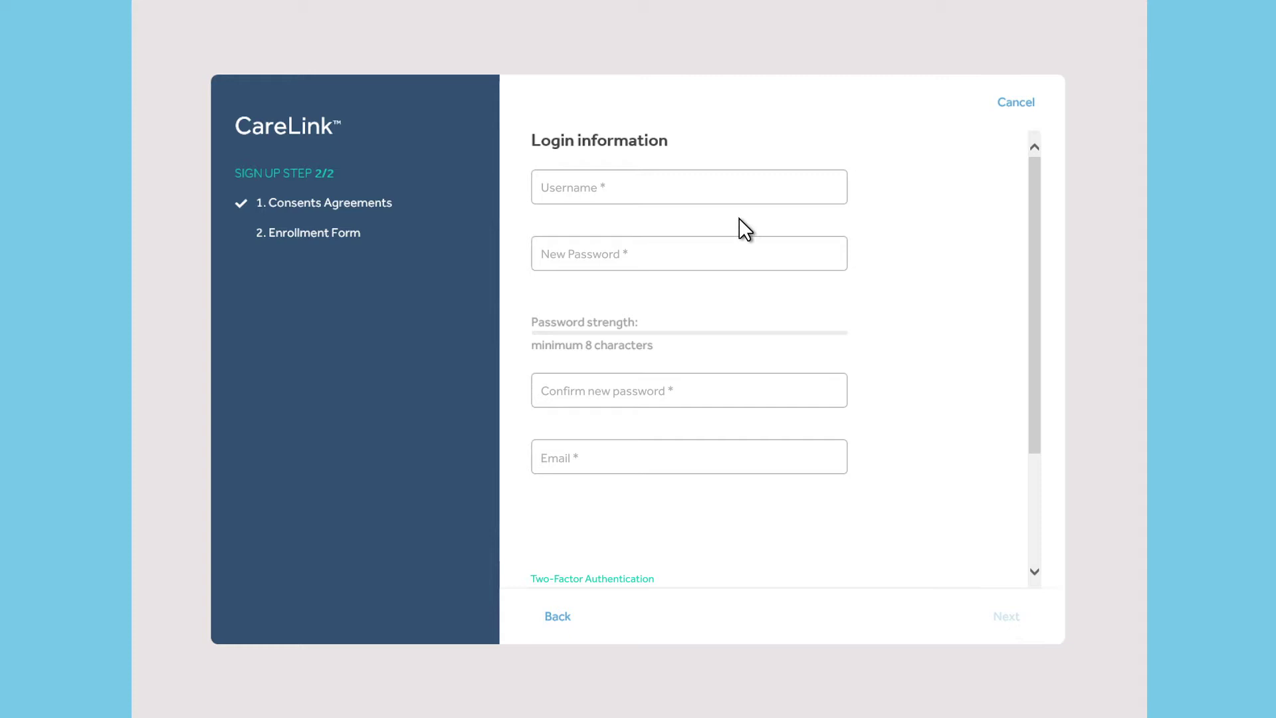
# Enter the new account's username and a strong password
pyautogui.click(710, 187)
pyautogui.write('JohnSmith')
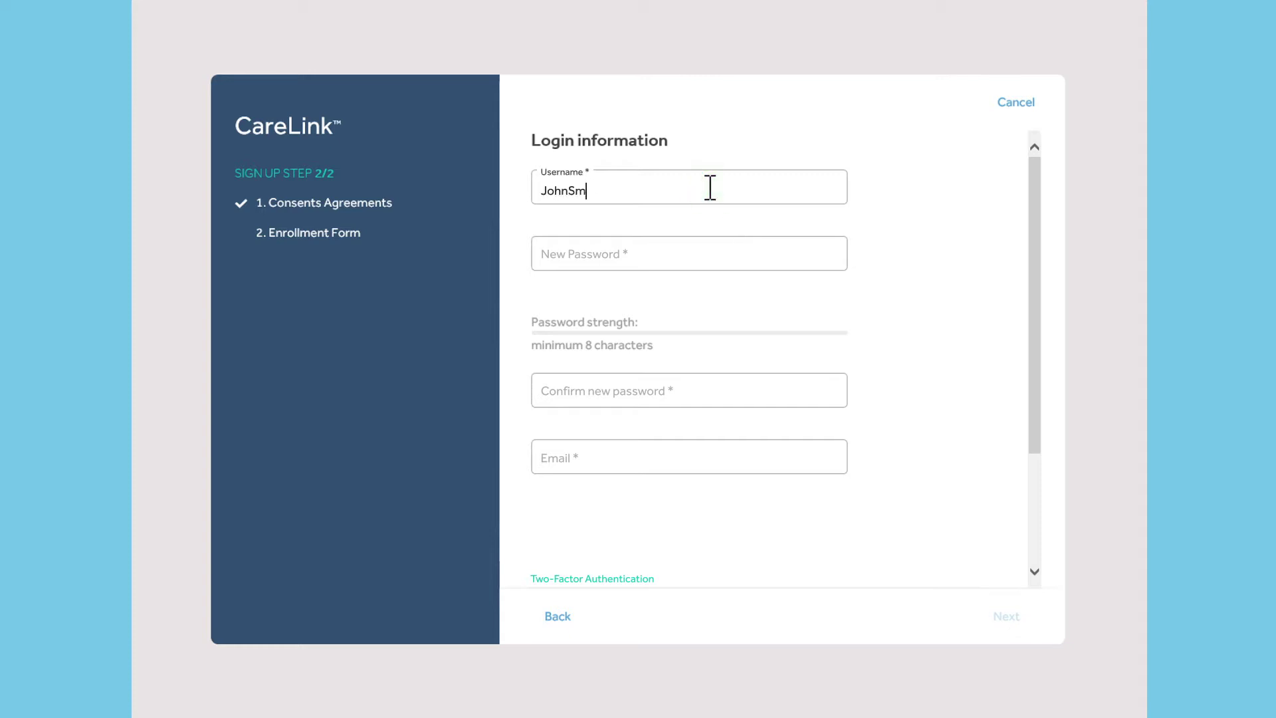
pyautogui.click(736, 253)
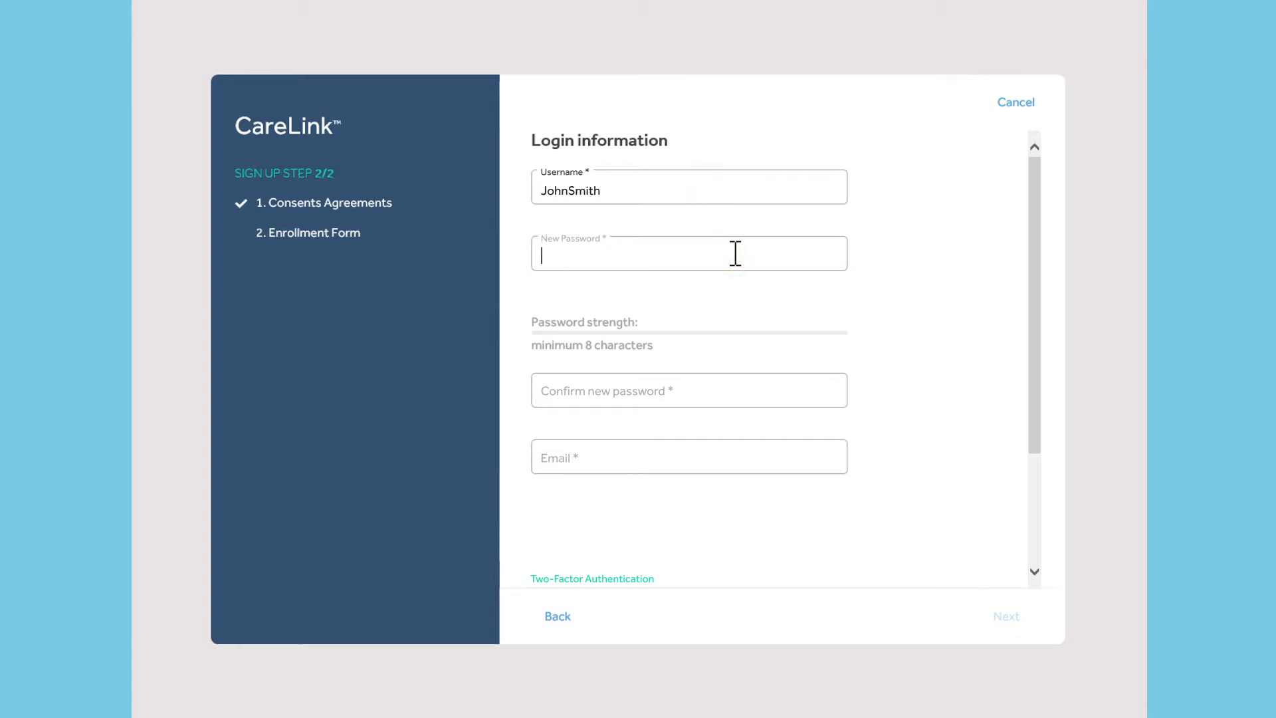
pyautogui.write('****************')
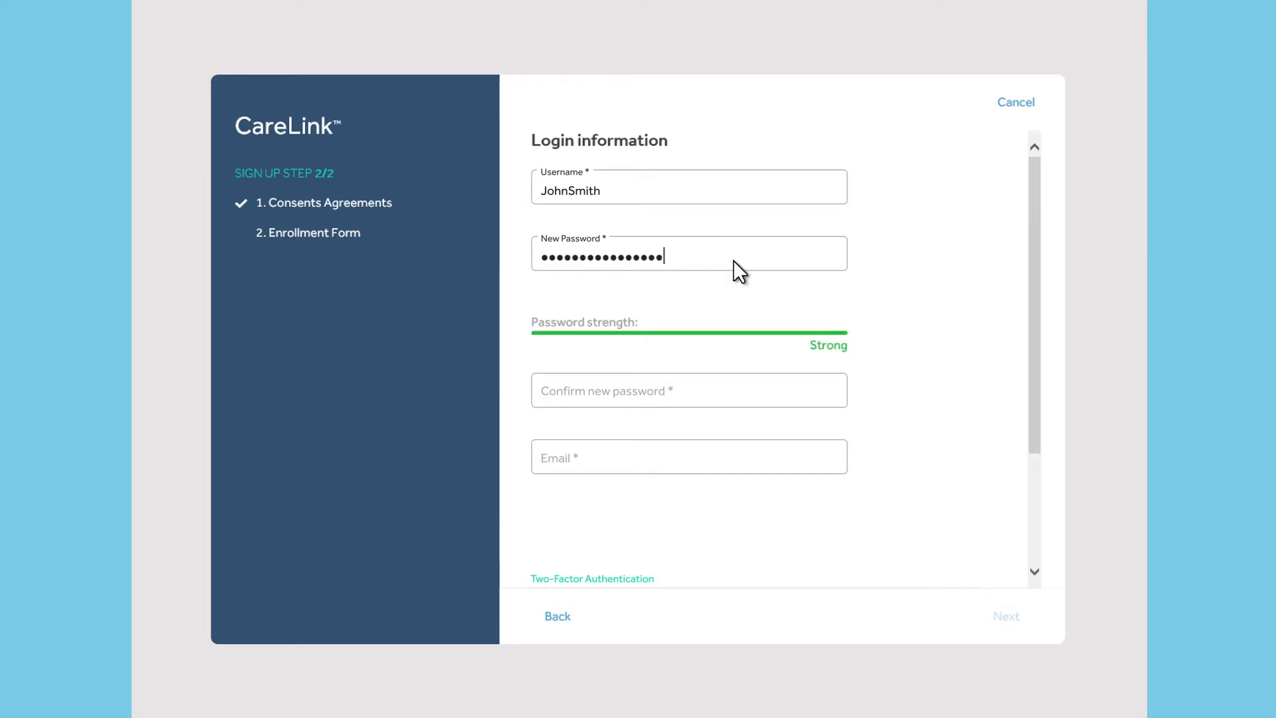
# Confirm the password and fill in the account's e-mail address
pyautogui.click(721, 392)
pyautogui.write('*********')
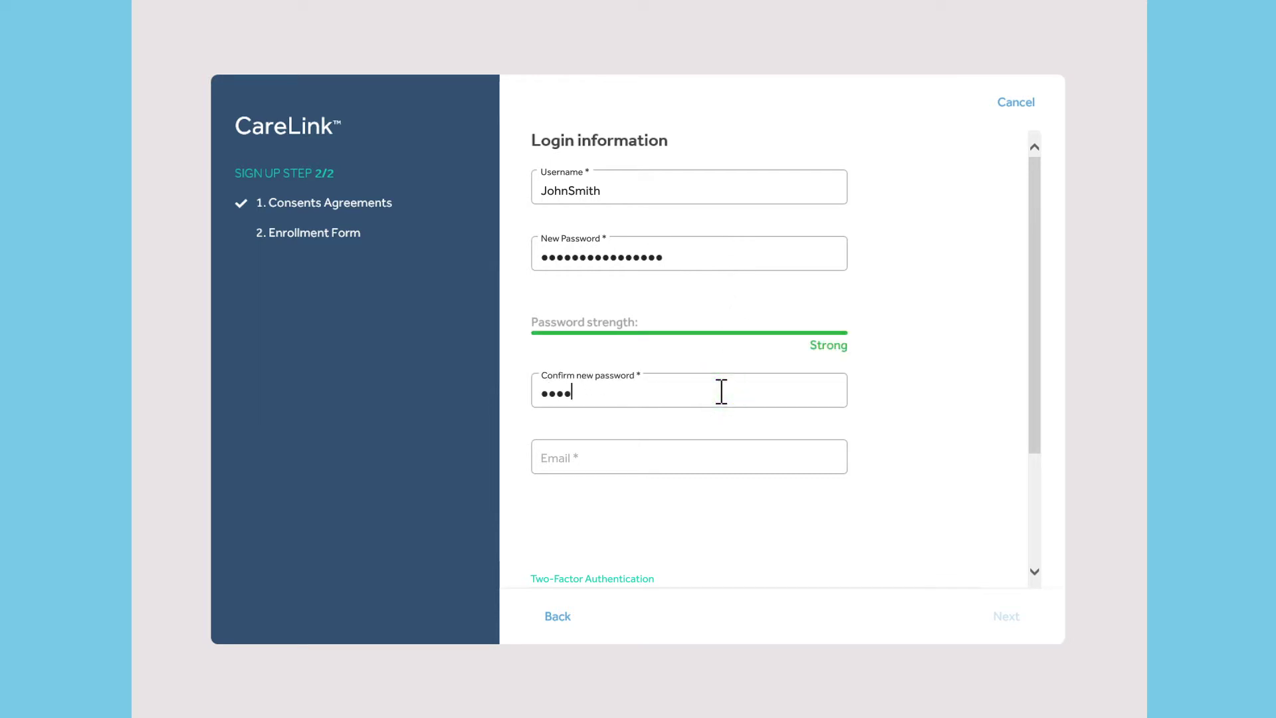
pyautogui.write('******')
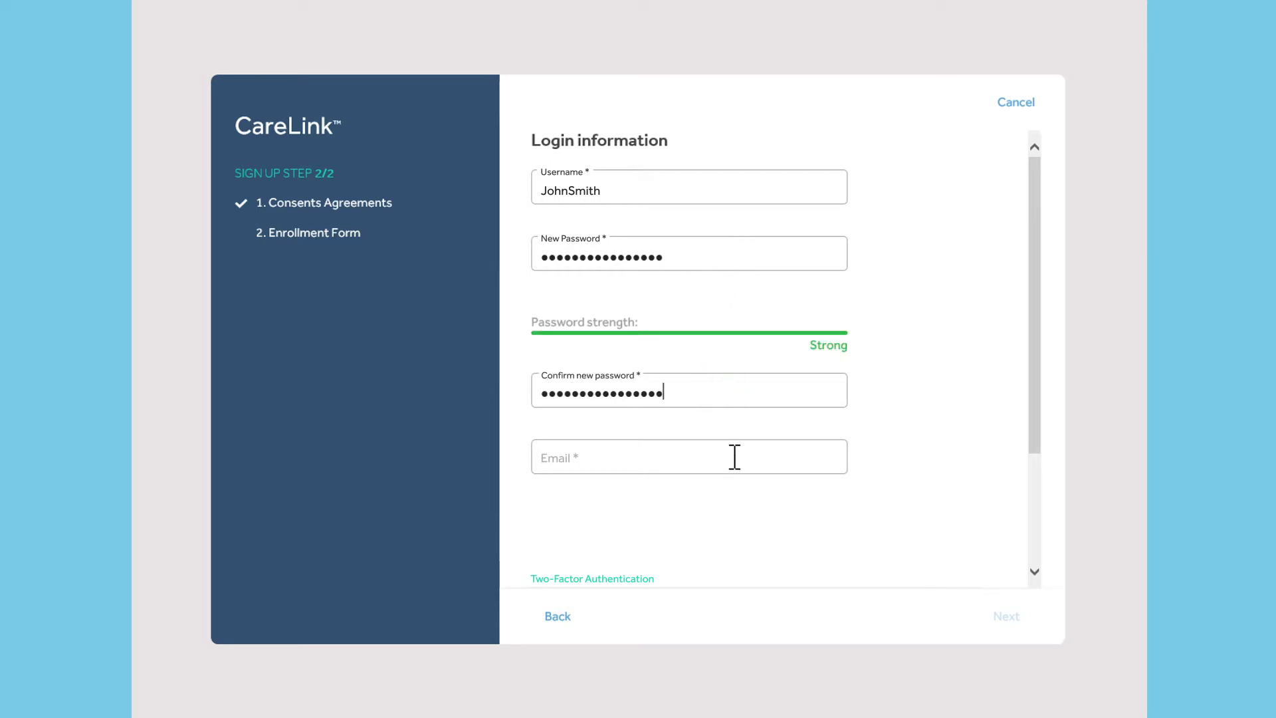
pyautogui.click(733, 456)
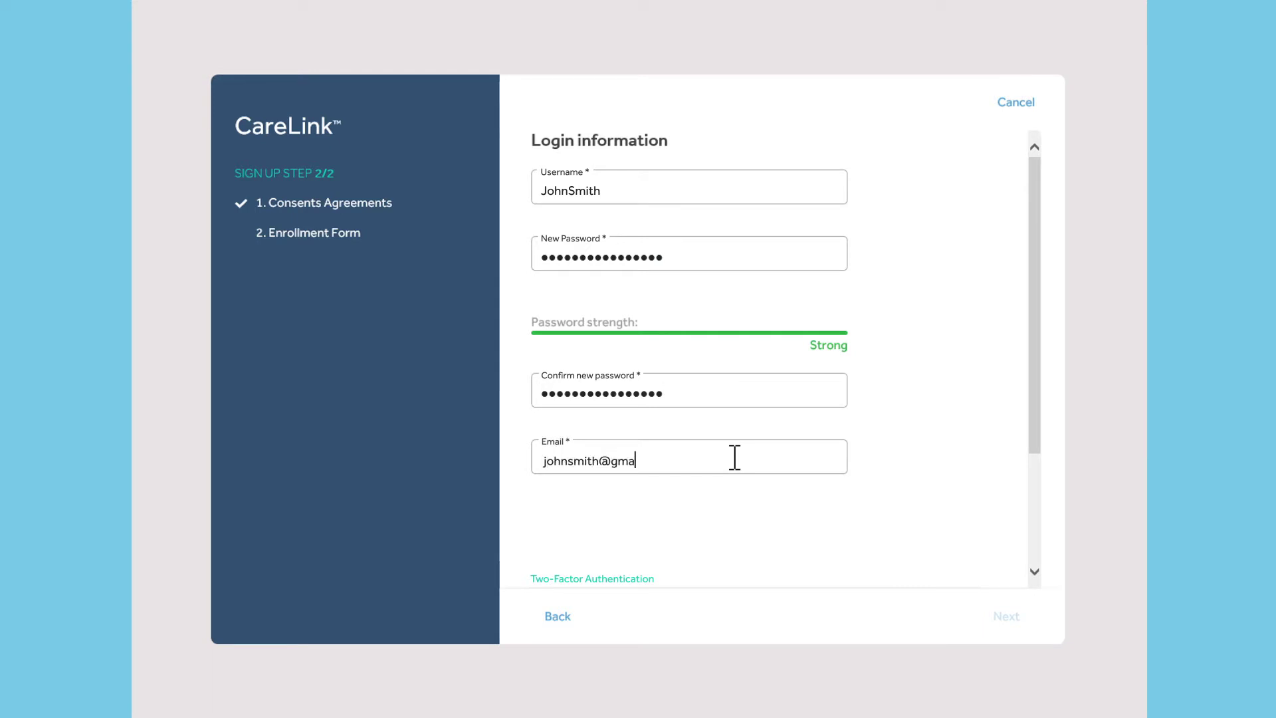
pyautogui.click(1034, 570)
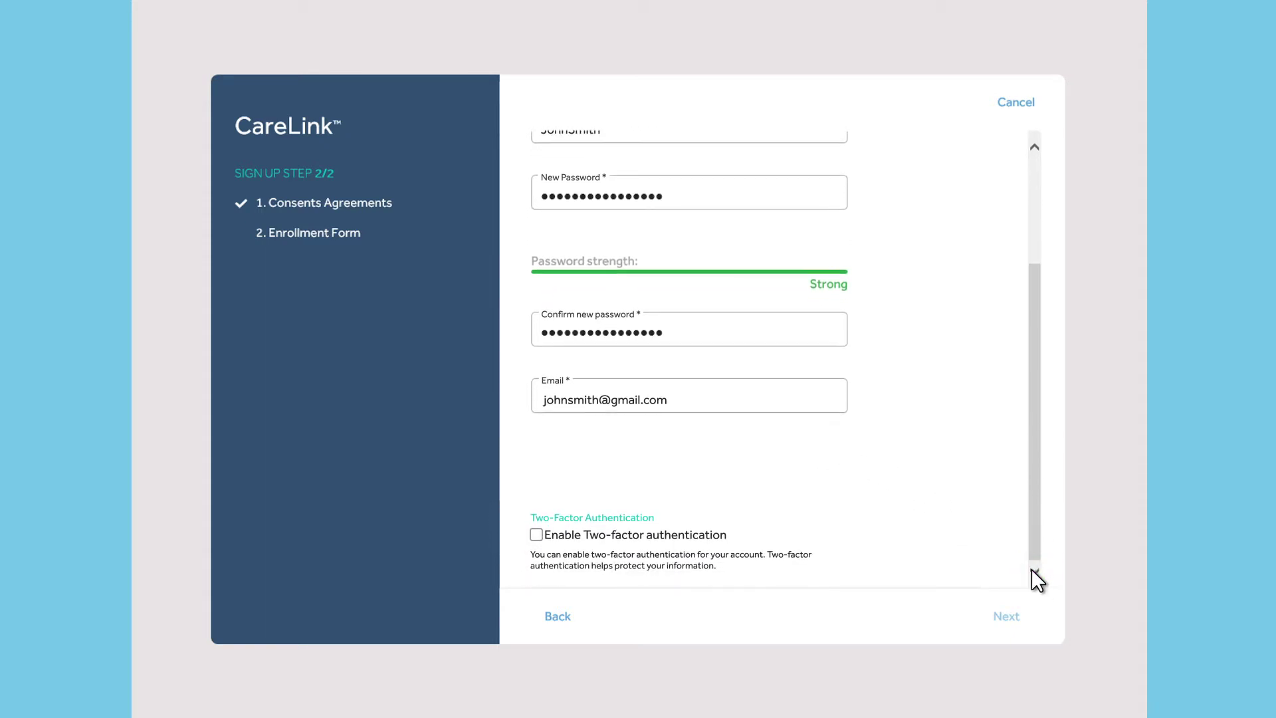
# Enable two-factor authentication and enter the six-digit verification code sent by e-mail
pyautogui.click(537, 535)
pyautogui.click(1006, 616)
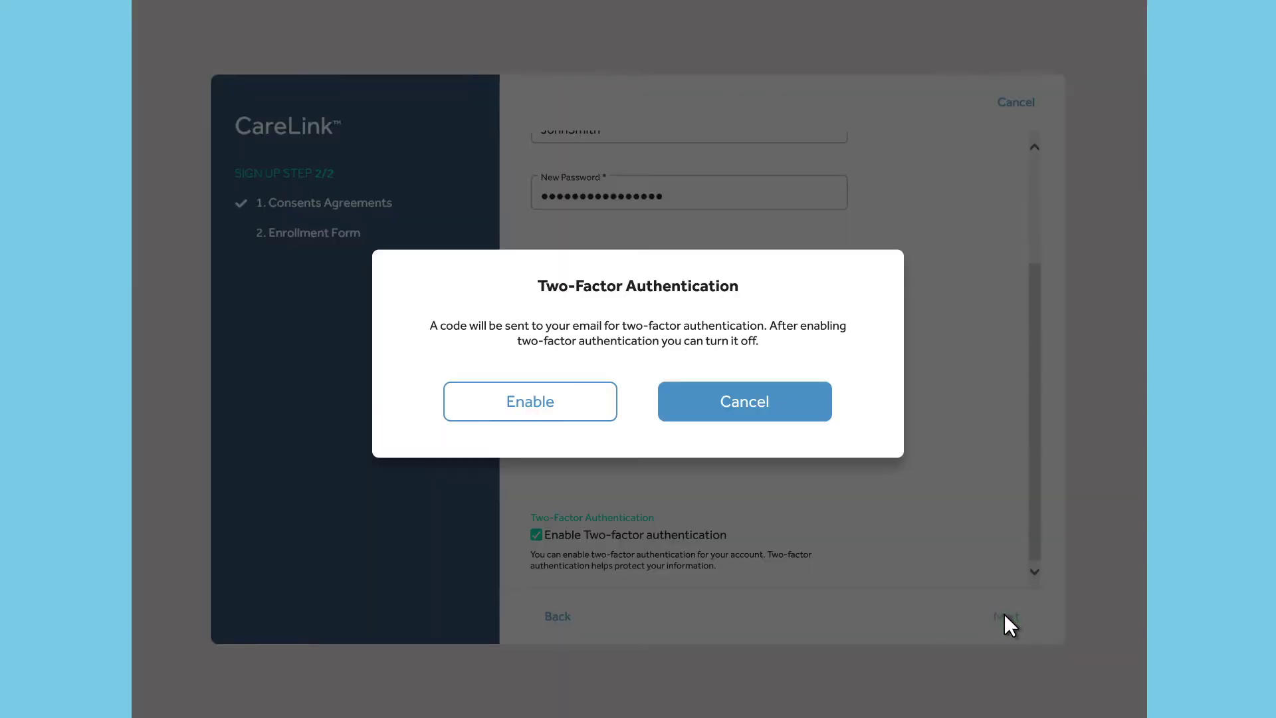
pyautogui.click(532, 403)
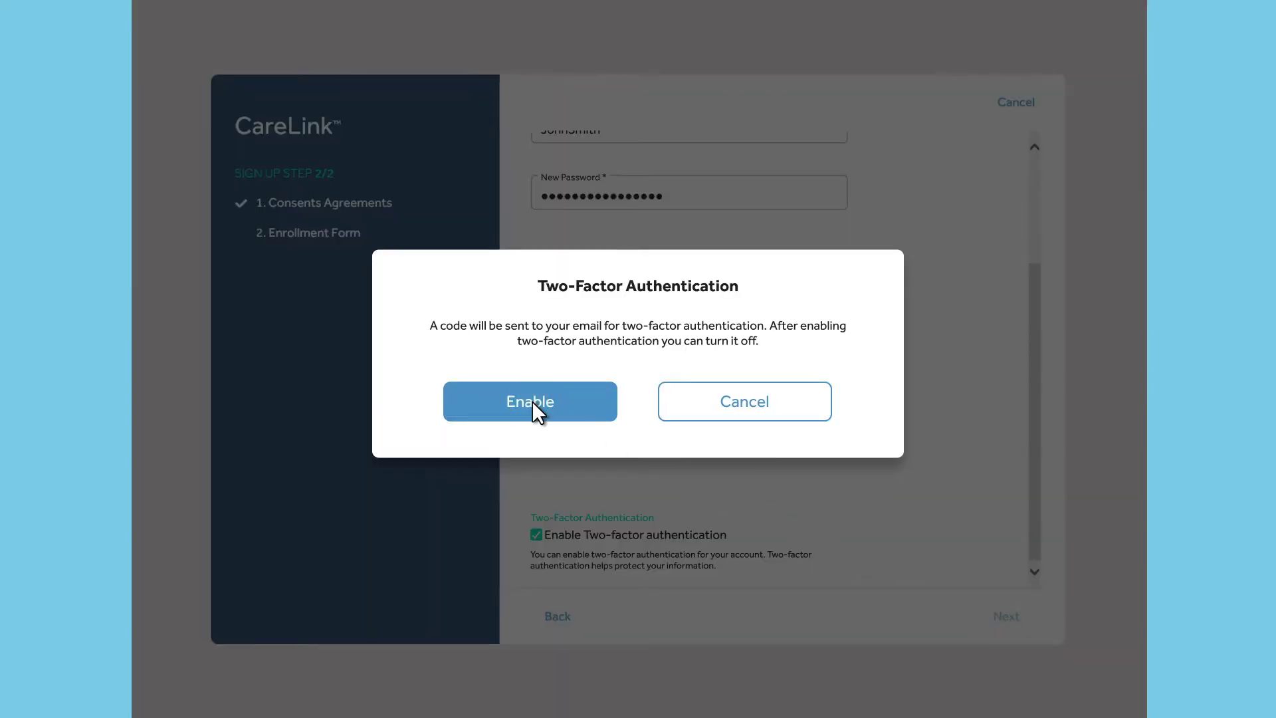
pyautogui.click(570, 382)
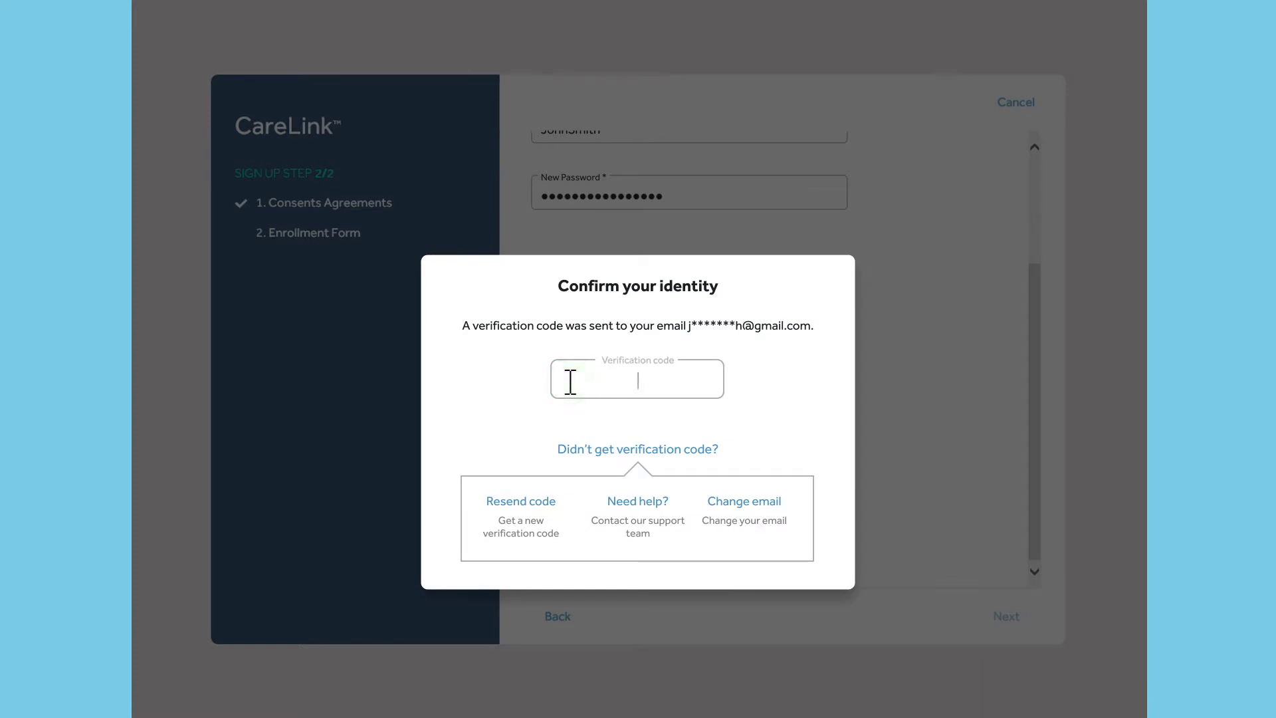
pyautogui.write('123456')
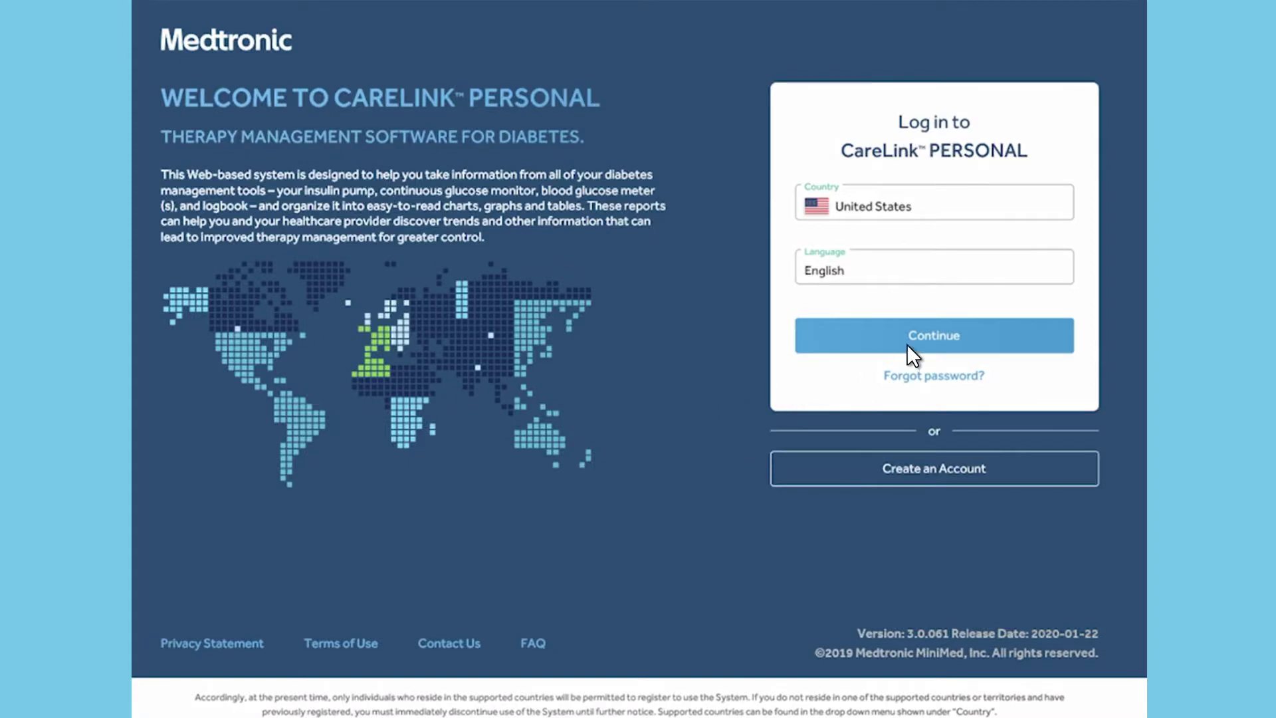
# Continue from Enrollment Completed and log in with the new account's username and password
pyautogui.click(934, 335)
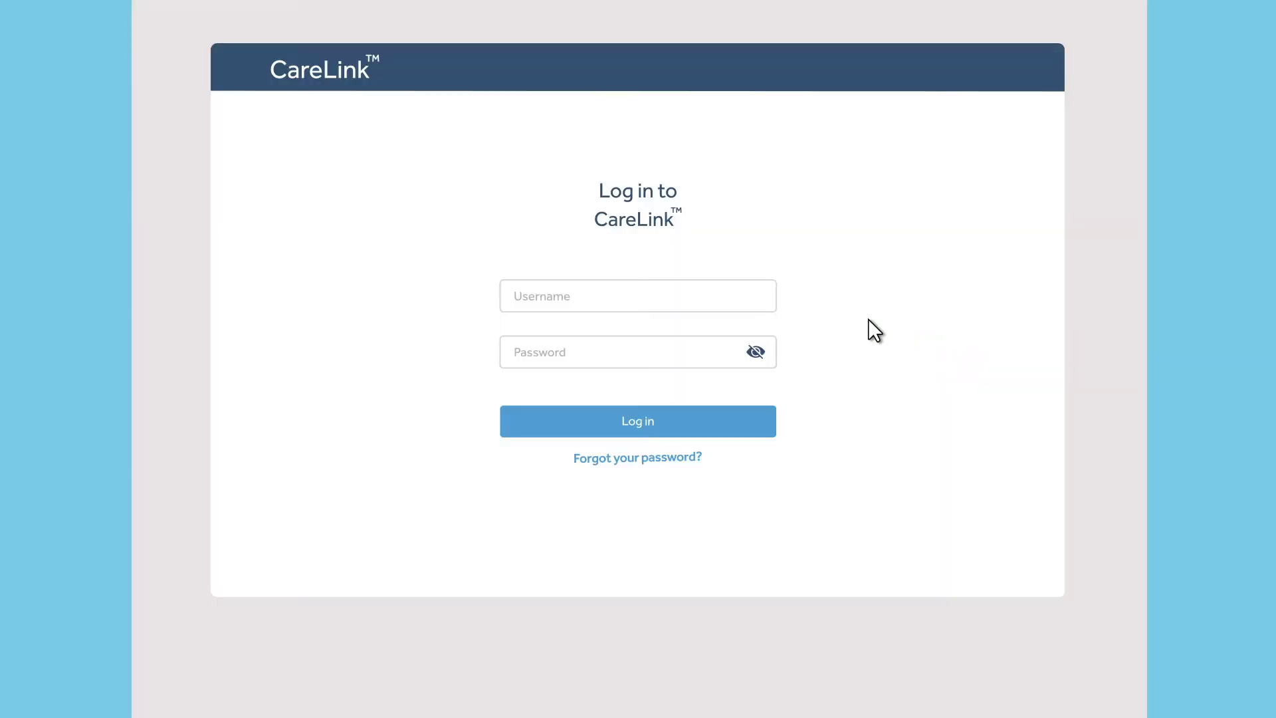
pyautogui.click(725, 296)
pyautogui.write('JohnSmith')
pyautogui.press('Tab')
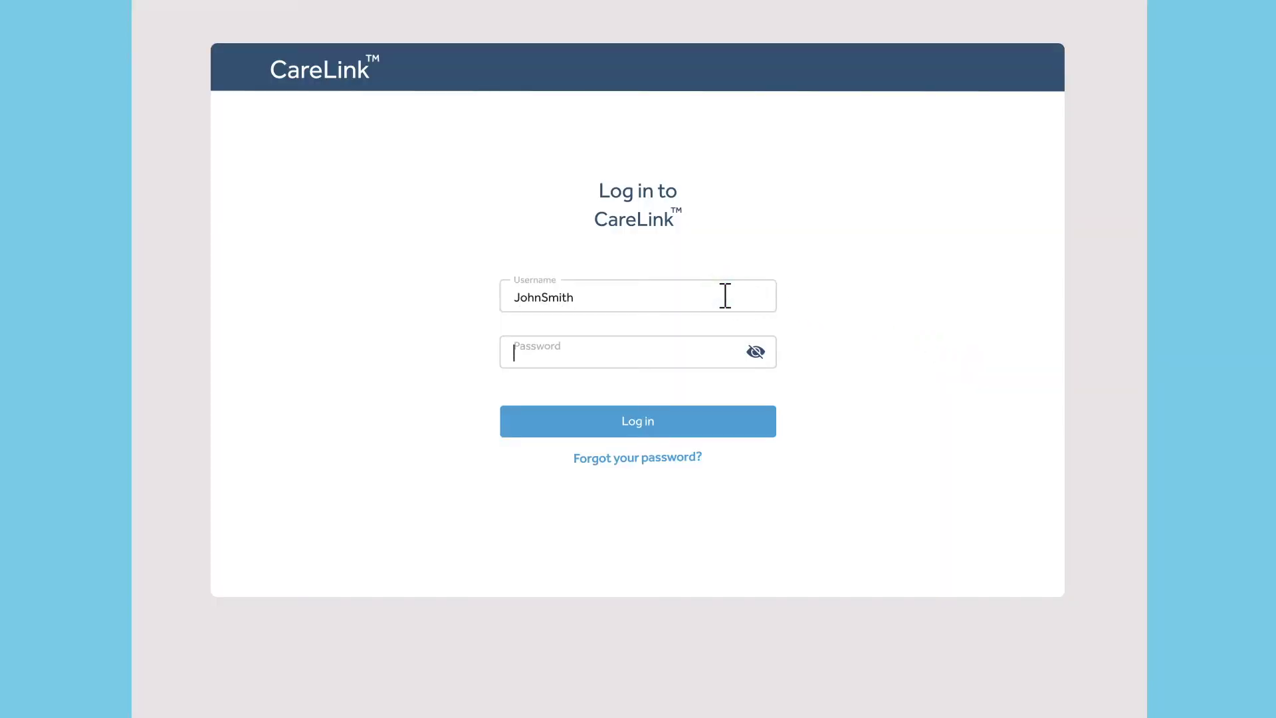
pyautogui.write('****************')
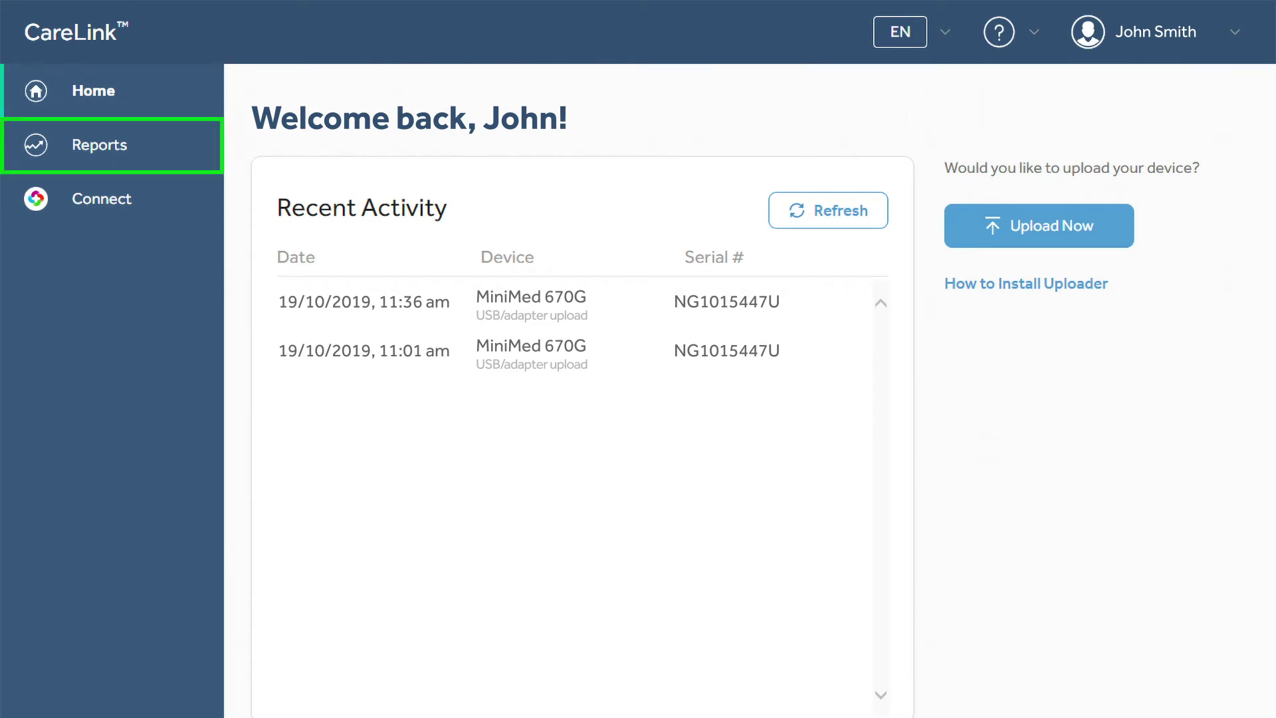
# Open Reports and widen the reporting period from 14 days to 30 days
pyautogui.click(100, 144)
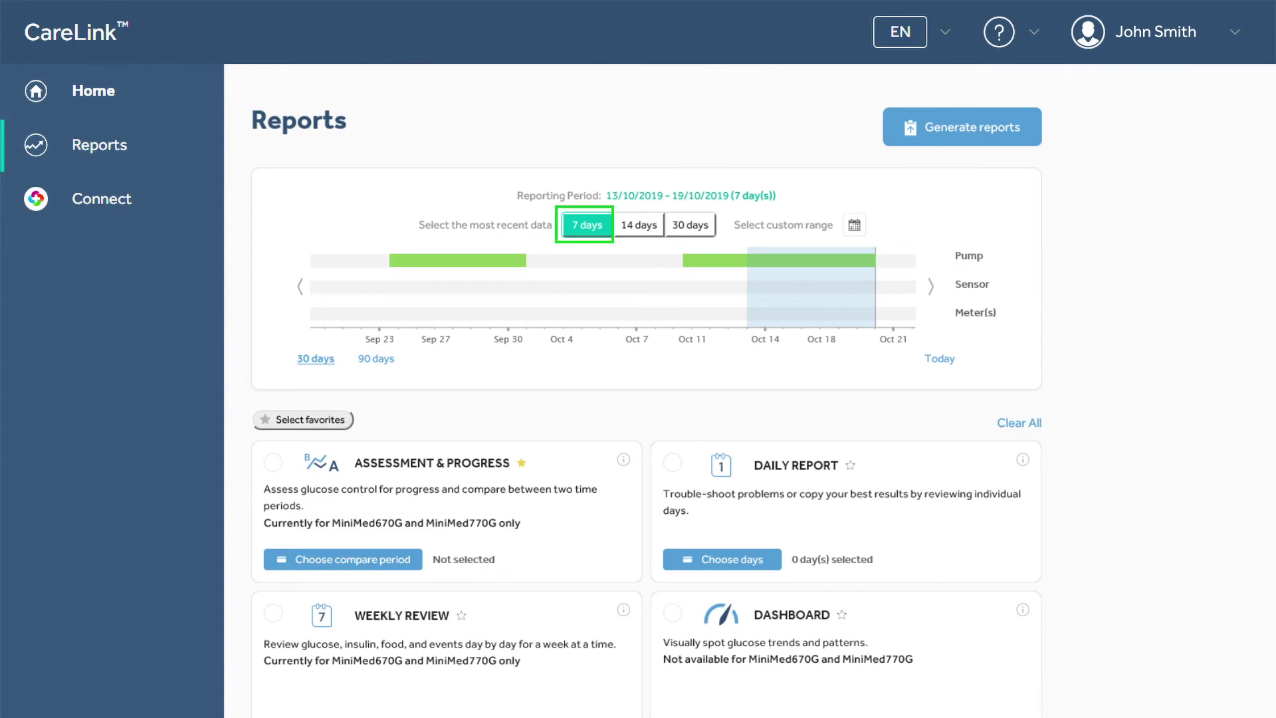
pyautogui.click(639, 225)
pyautogui.click(690, 225)
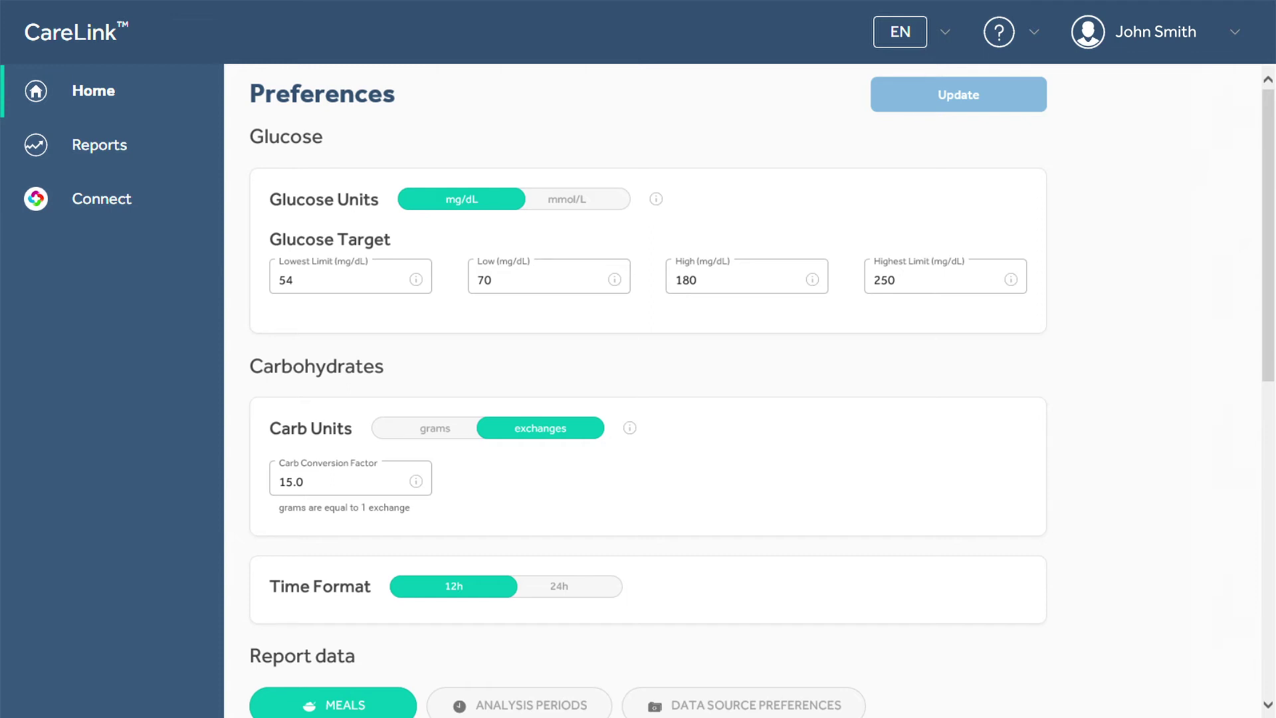
# Scroll the Preferences report settings and view the Analysis Periods and Data Source Preferences tabs
pyautogui.scroll(-6, 762, 390)
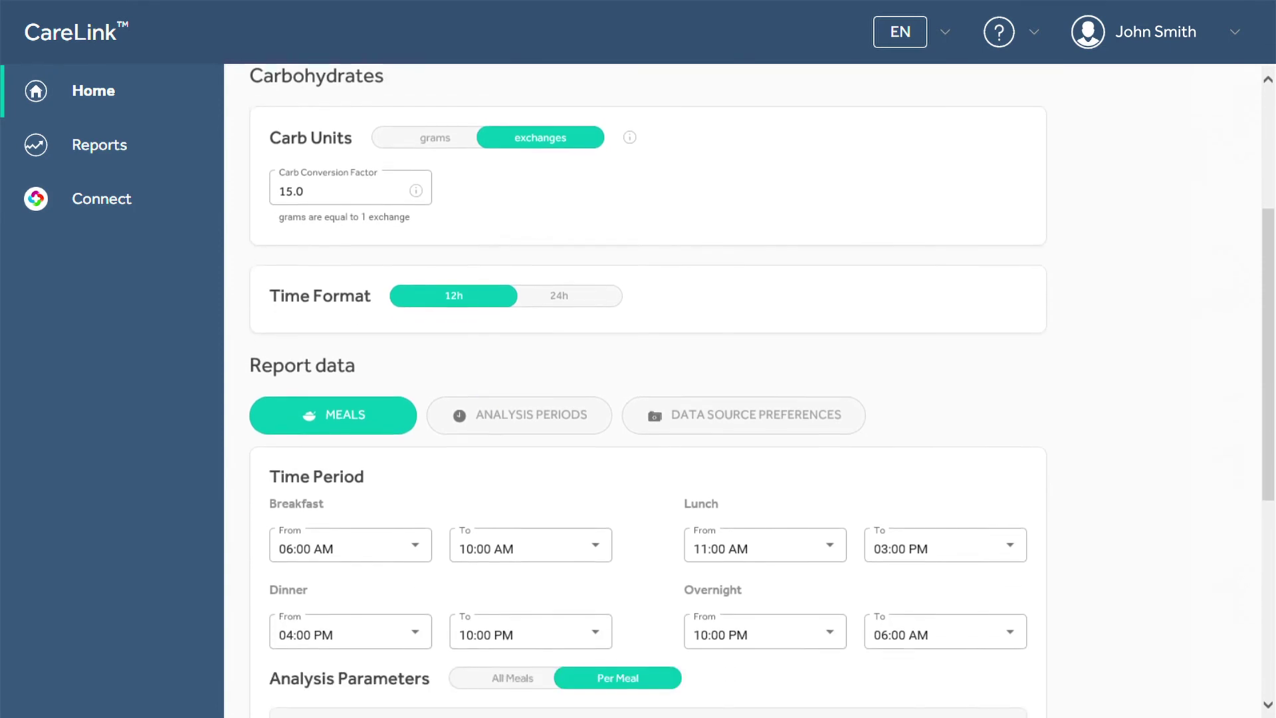
pyautogui.scroll(-3, 762, 391)
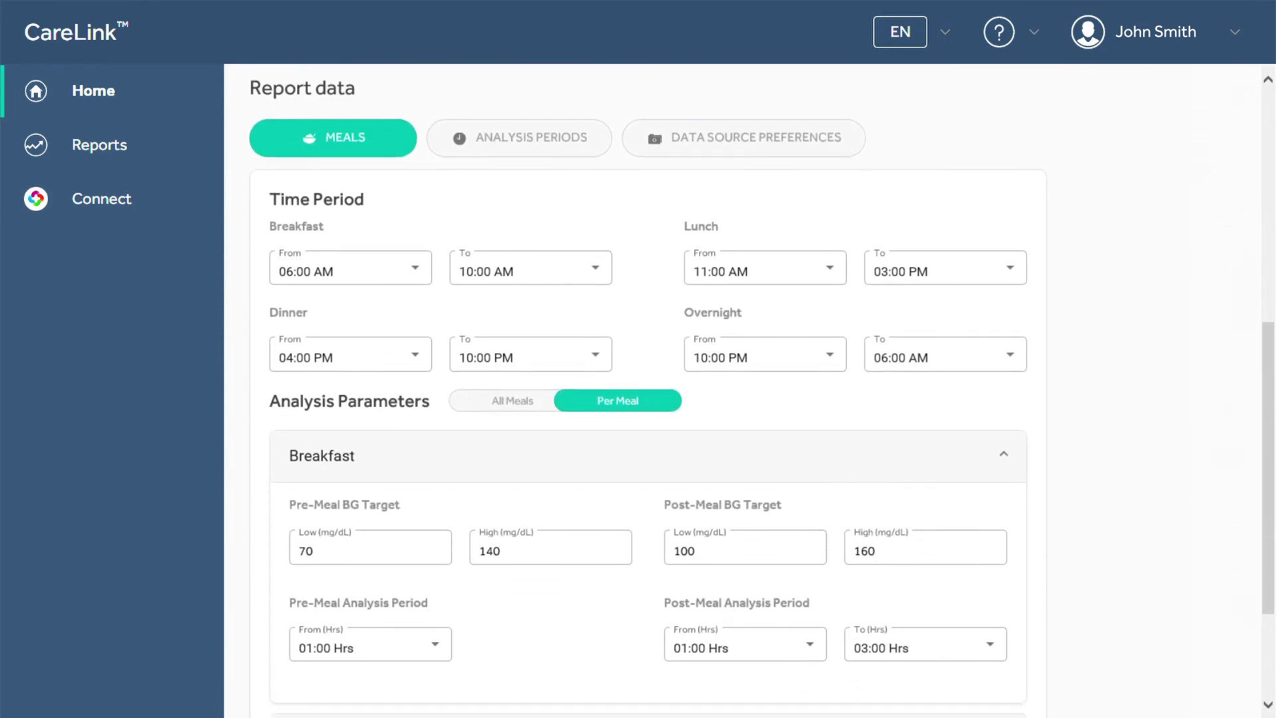
pyautogui.click(519, 138)
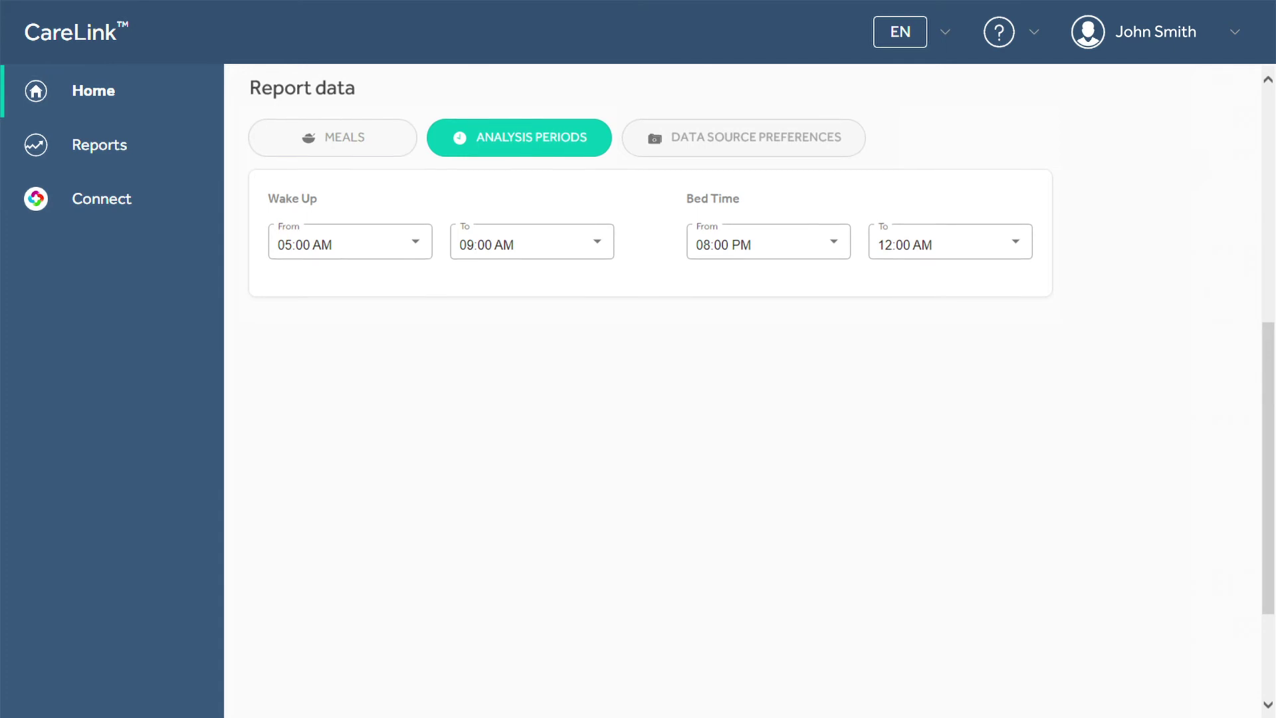
pyautogui.click(744, 138)
pyautogui.scroll(10, 649, 398)
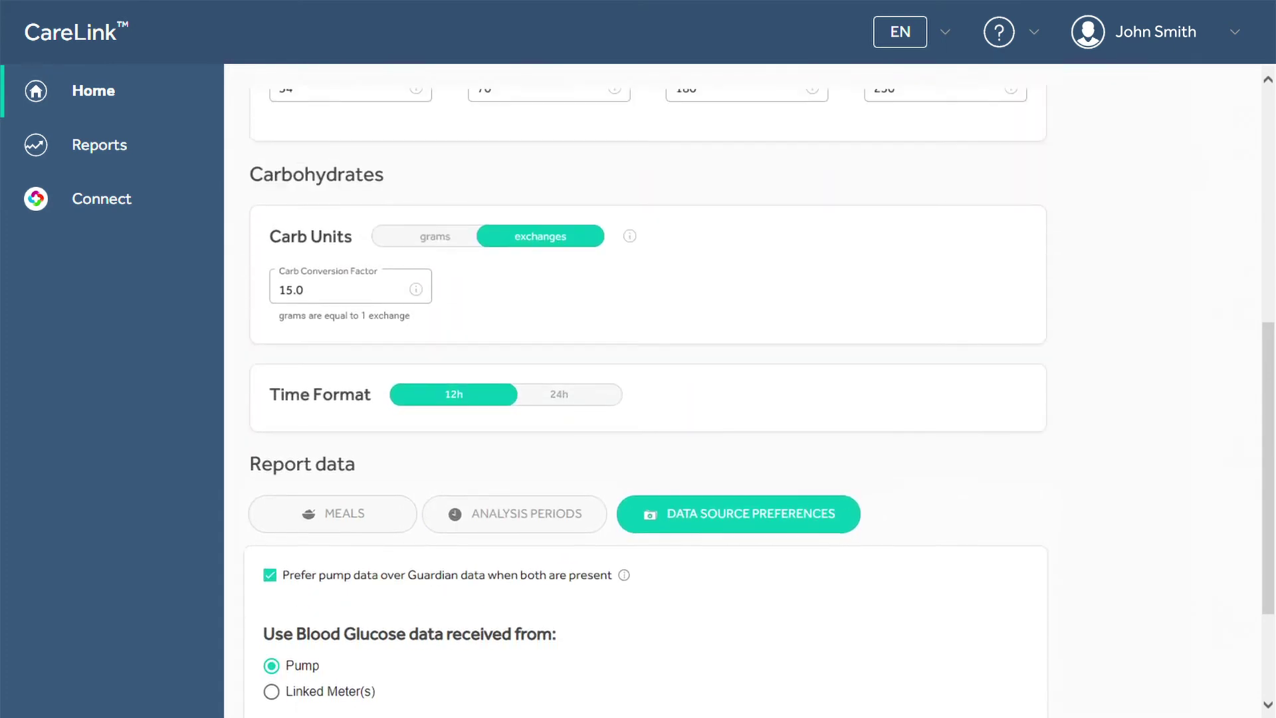